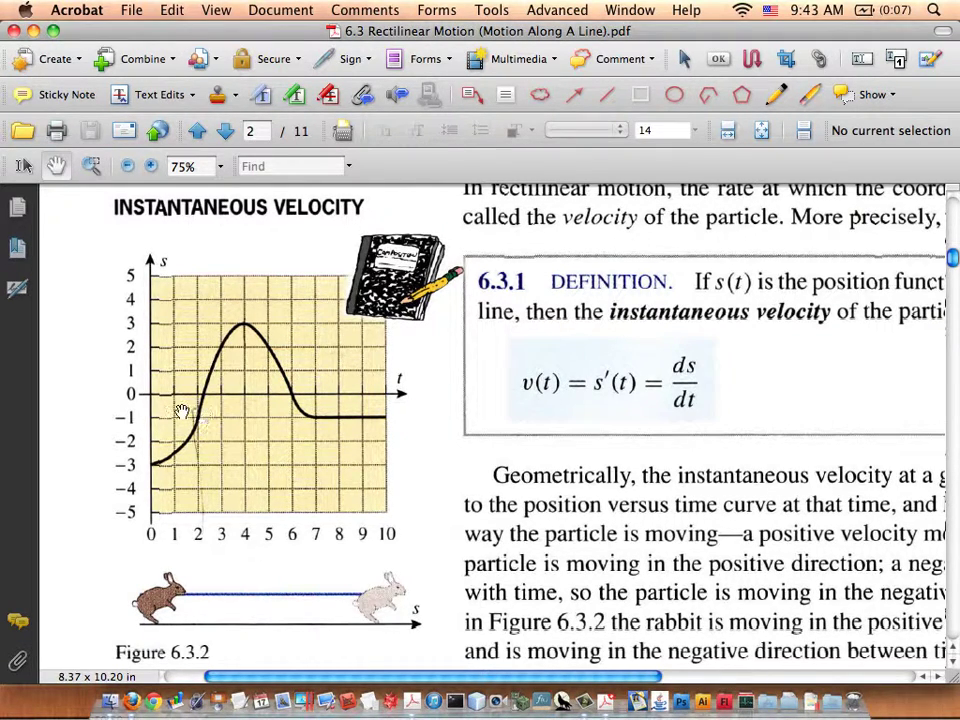
# Step: Pan and scroll page 2 to show Definition 6.3.1, v(t) = s'(t) = ds/dt, with its slope-of-tangent paragraph
pyautogui.moveTo(420, 360); pyautogui.dragTo(62, 360)
pyautogui.scroll(5, 273, 307)
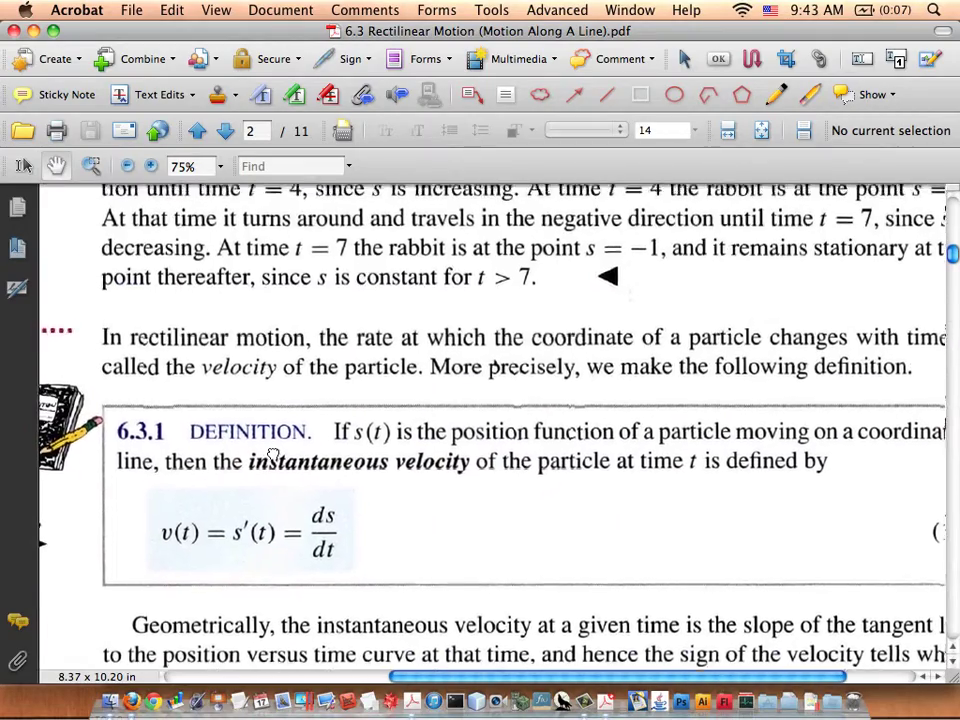
pyautogui.scroll(-6, 261, 339)
pyautogui.hscroll(1, 257, 396)
pyautogui.scroll(-2, 257, 396)
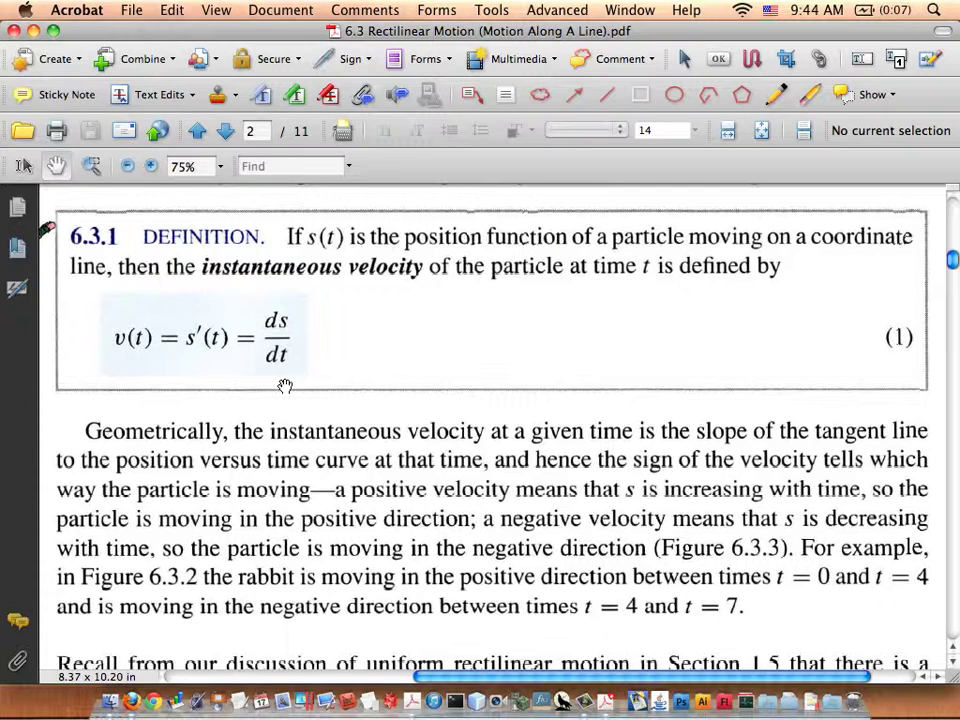
# Step: Scroll to Speed Versus Velocity, showing instantaneous speed |v(t)| = |ds/dt| beside its diagrams
pyautogui.scroll(-6, 283, 386)
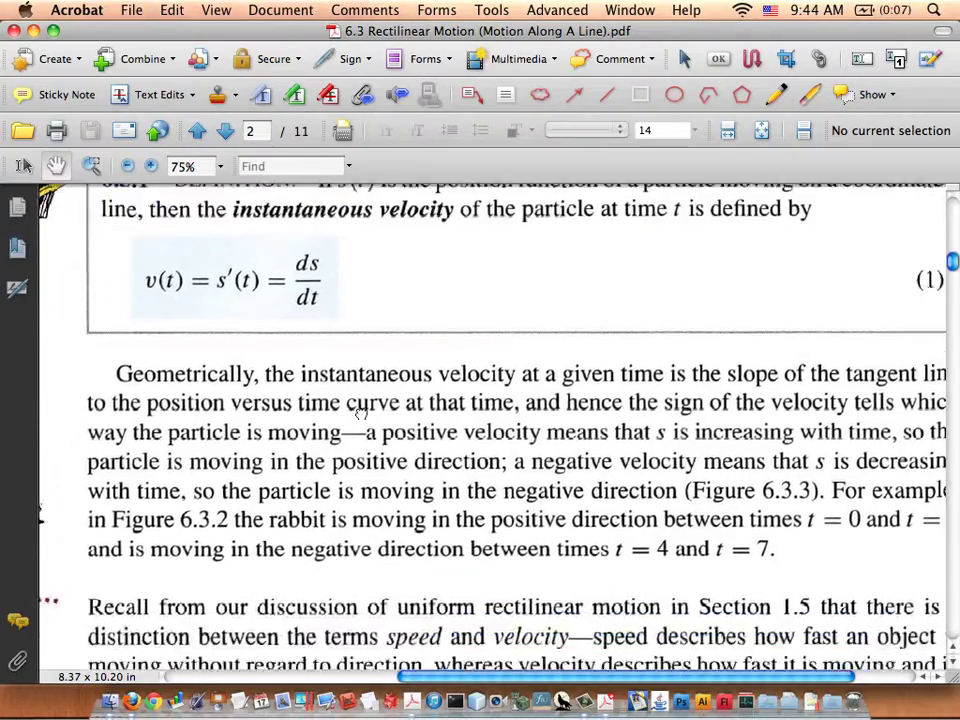
pyautogui.hscroll(-6, 332, 546)
pyautogui.scroll(-5, 439, 461)
pyautogui.hscroll(-3, 439, 461)
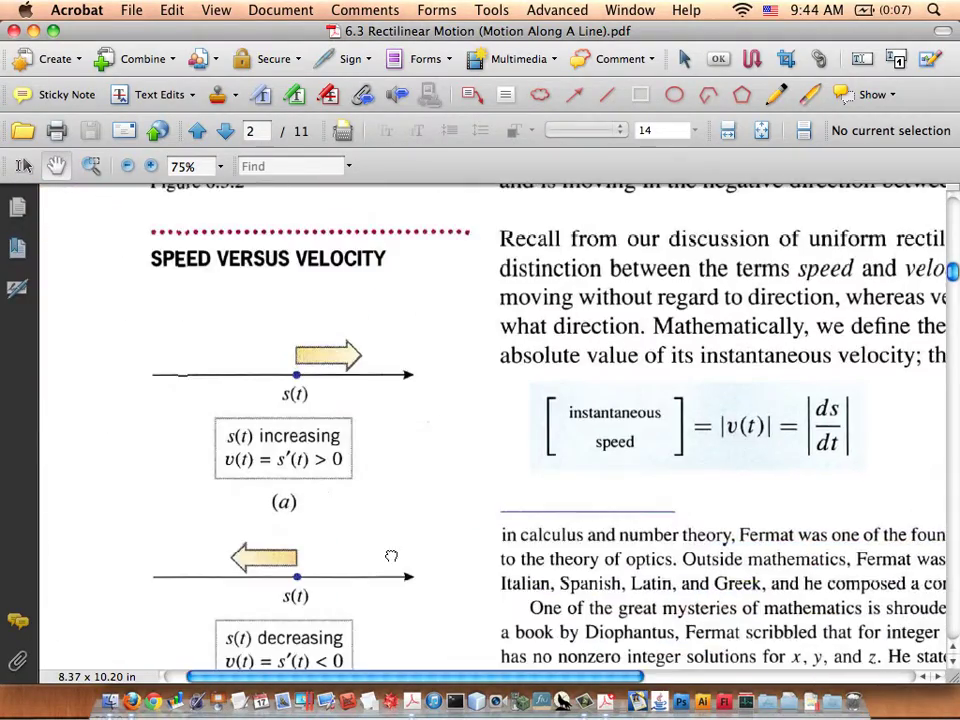
pyautogui.hscroll(2, 311, 519)
pyautogui.moveTo(325, 501); pyautogui.dragTo(349, 486)
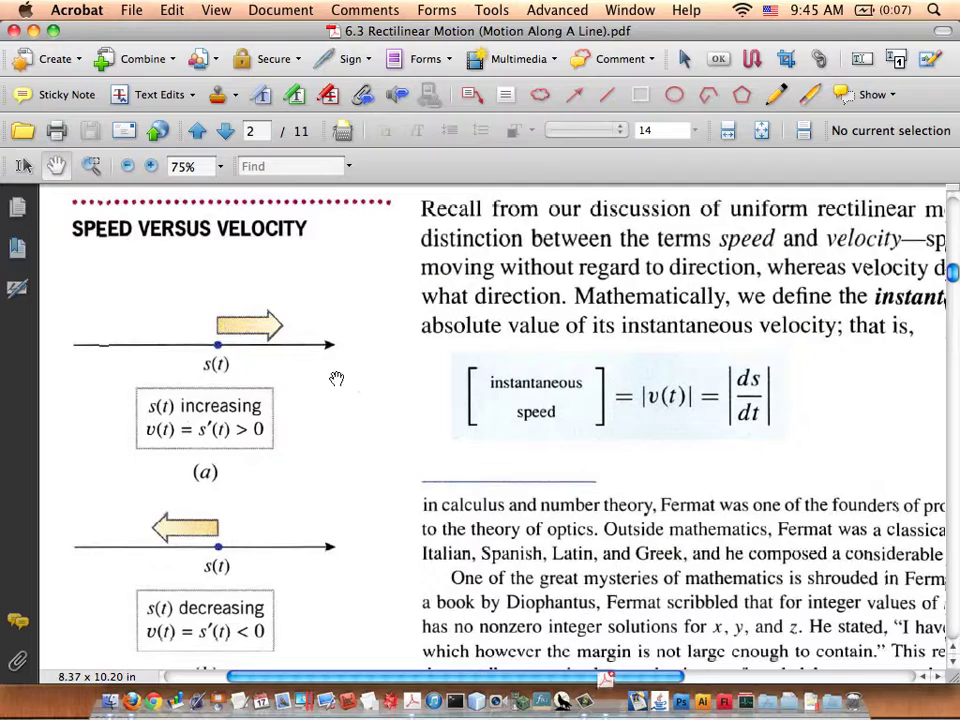
# Step: Scroll past the Fermat and Snell footnotes to page 3's Example 2, s(t) = t³ − 6t²
pyautogui.hscroll(8, 393, 425)
pyautogui.scroll(-3, 393, 425)
pyautogui.hscroll(3, 393, 425)
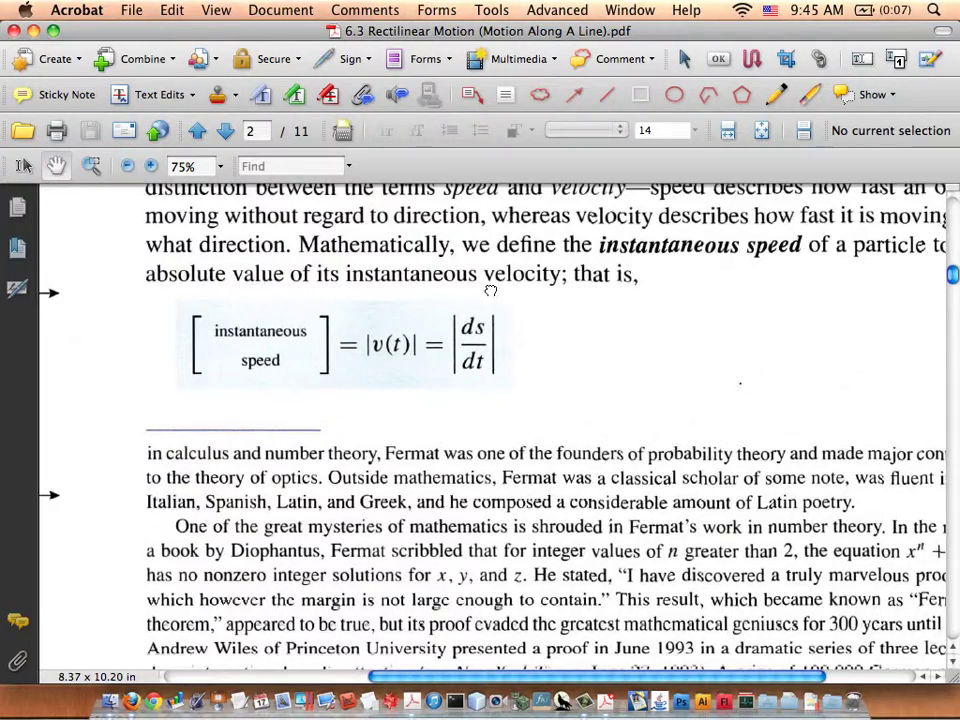
pyautogui.scroll(2, 491, 290)
pyautogui.hscroll(-5, 484, 426)
pyautogui.scroll(-7, 553, 426)
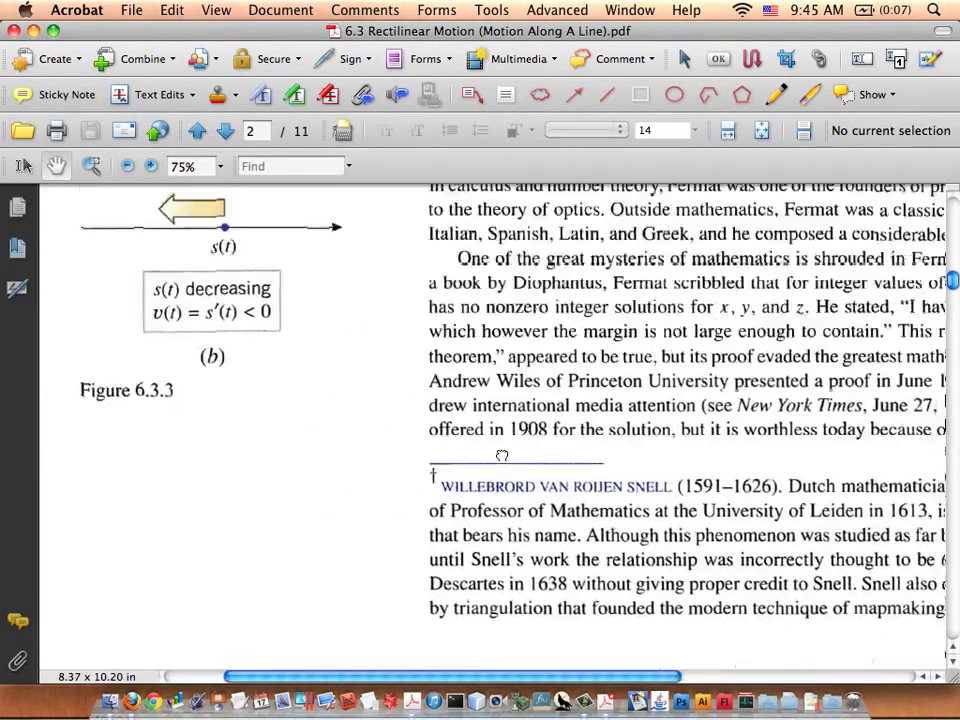
pyautogui.scroll(-2, 502, 455)
pyautogui.scroll(4, 540, 420)
pyautogui.hscroll(10, 560, 400)
pyautogui.scroll(-7, 560, 400)
pyautogui.scroll(2, 538, 460)
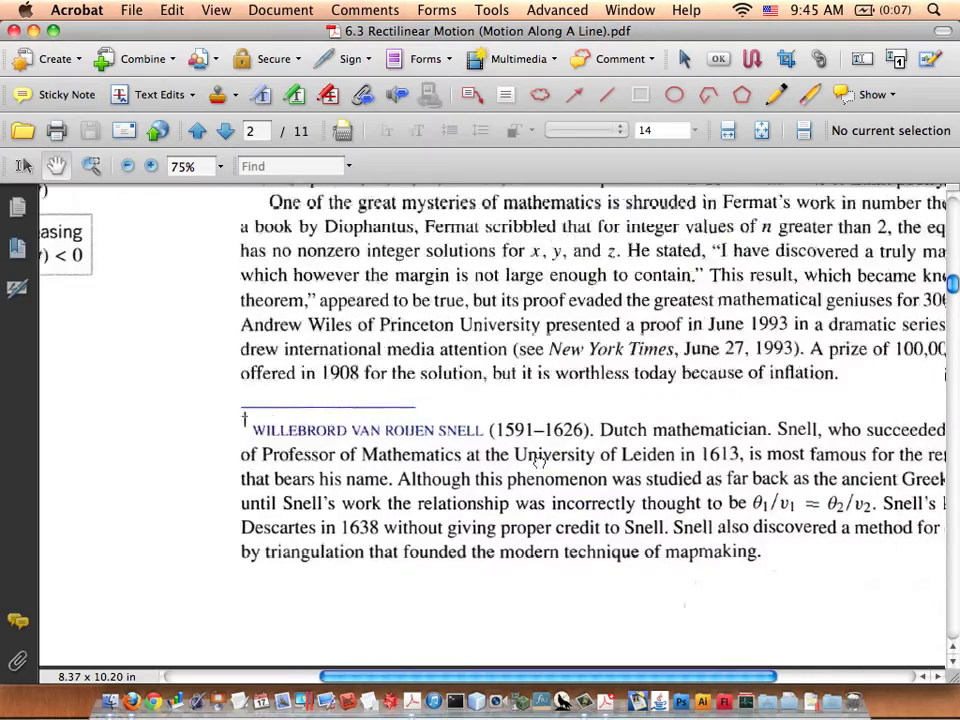
pyautogui.hscroll(5, 536, 462)
pyautogui.scroll(-12, 508, 440)
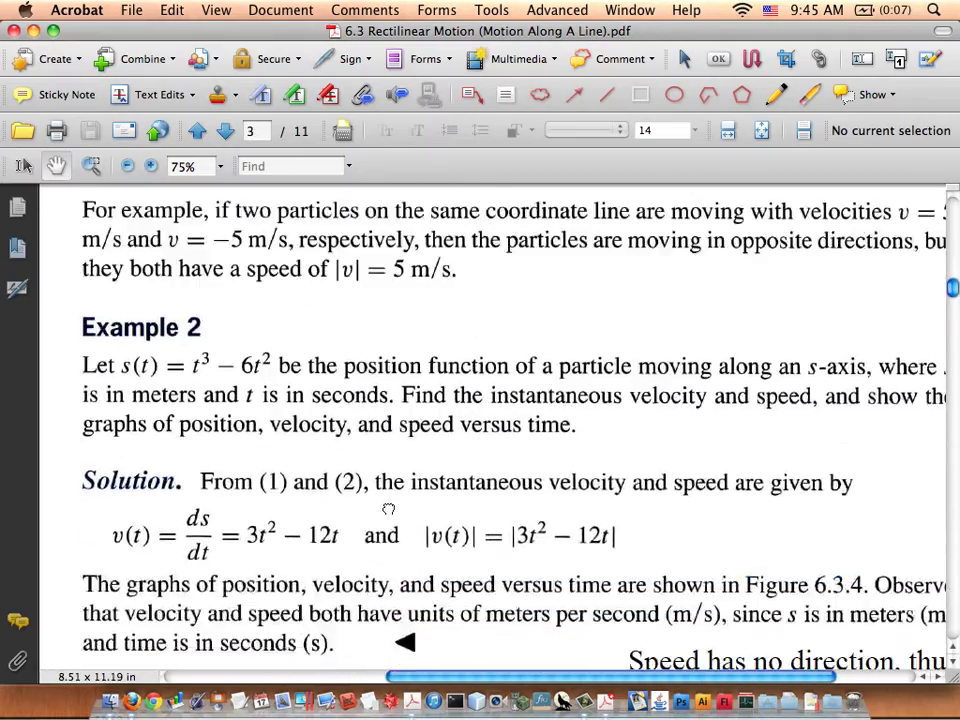
# Step: Zoom page 3 from 75% to 66.7% so Example 2 and the graph tops fit together
pyautogui.scroll(-3, 388, 509)
pyautogui.click(125, 167)
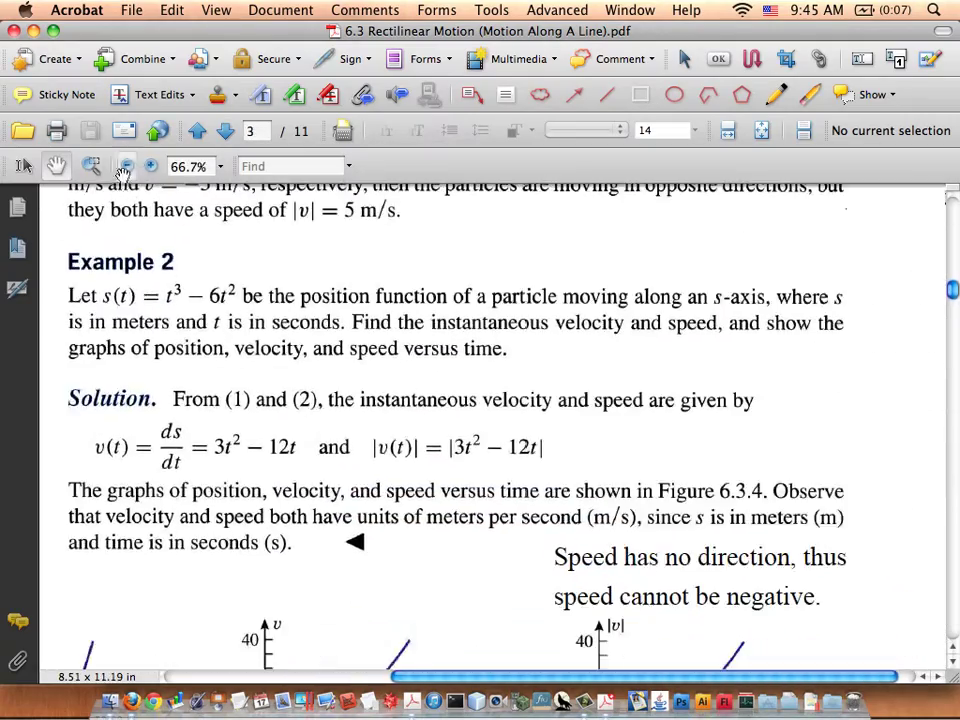
pyautogui.moveTo(197, 324); pyautogui.dragTo(203, 289)
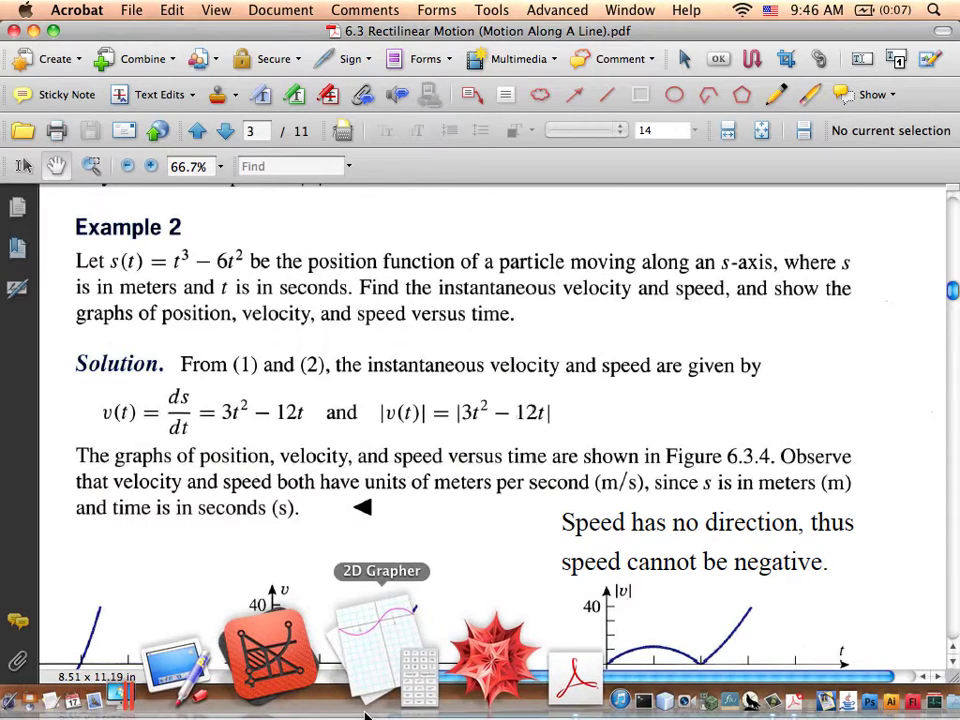
# Step: Enter y = 3x^2 - 12x in 2D Grapher and graph the parabola
pyautogui.click(377, 655)
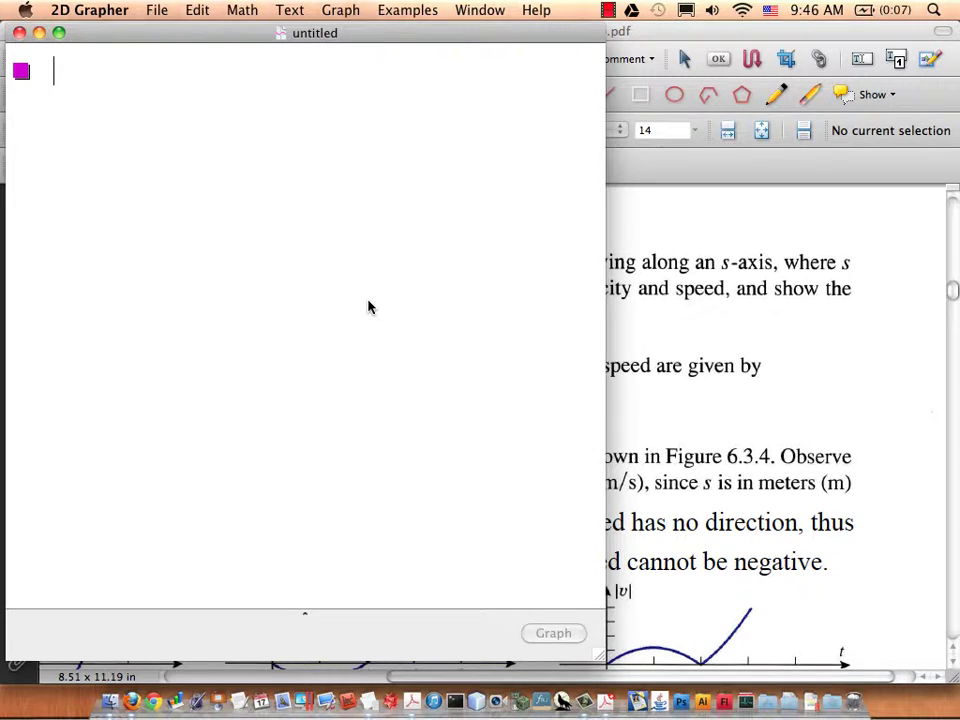
pyautogui.write('y = 3x')
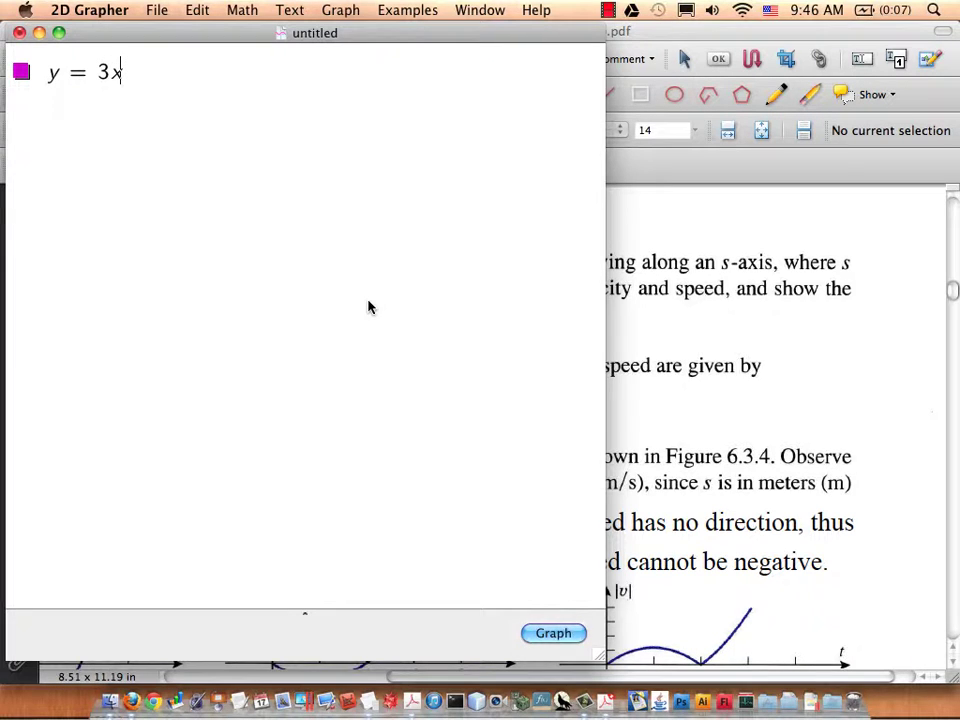
pyautogui.press('Return')
pyautogui.write('^2')
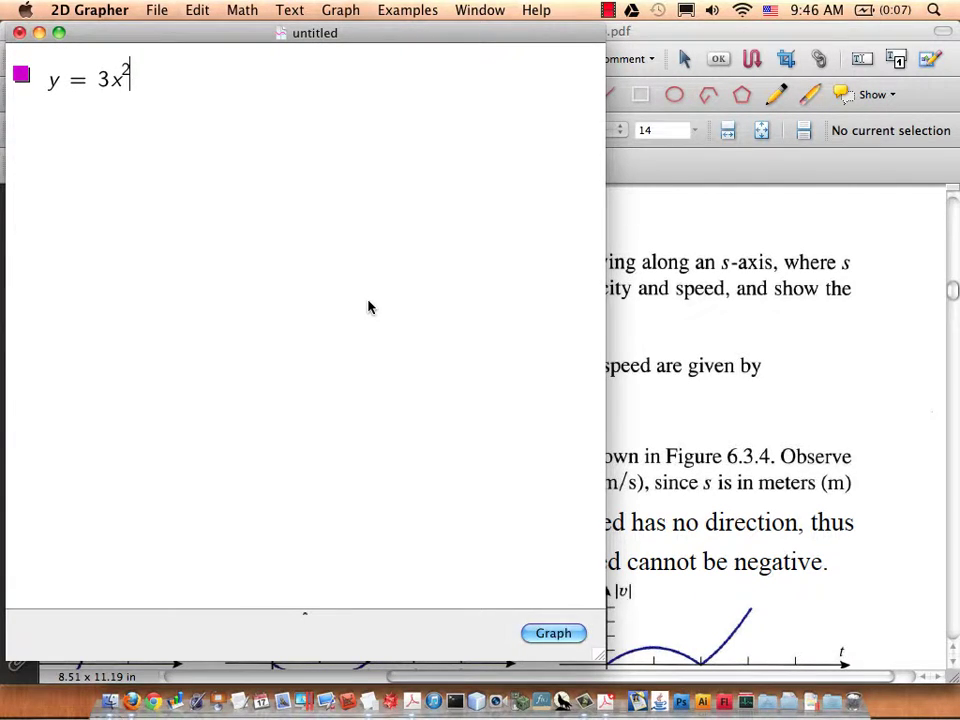
pyautogui.press('Right')
pyautogui.write('-12x')
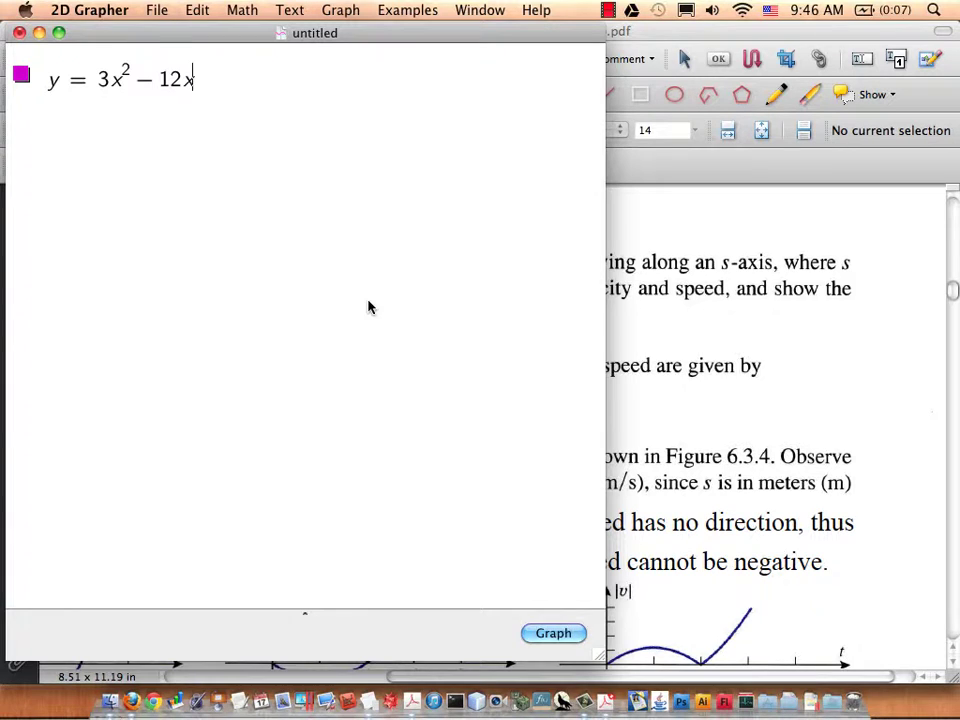
pyautogui.press('Return')
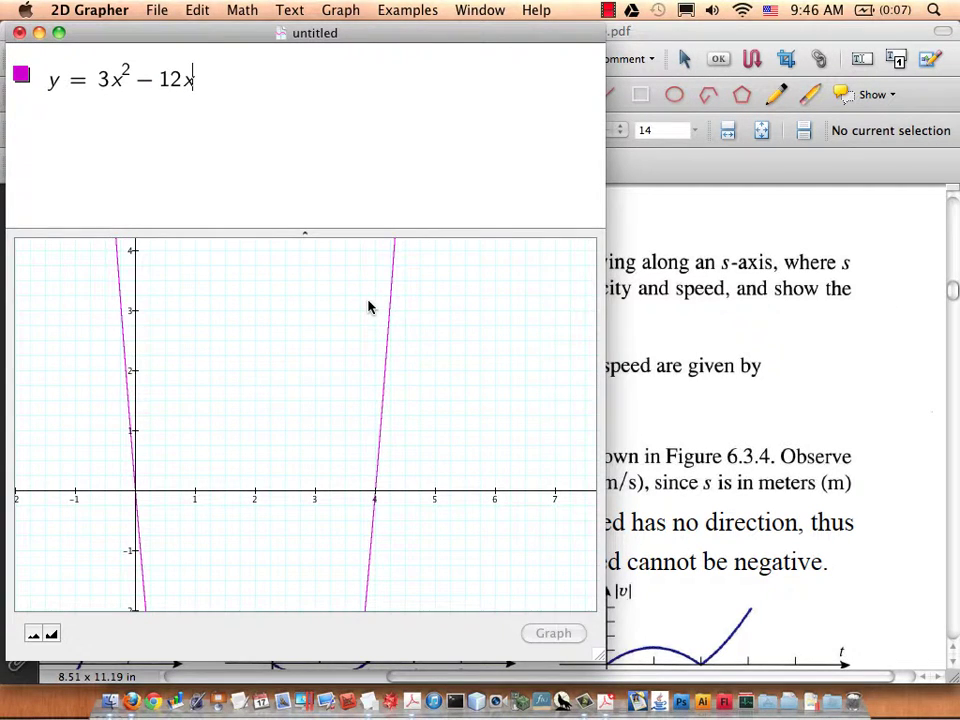
# Step: Maximize the window, zoom out and shift the graph to show the minimum of −12 at x = 2
pyautogui.click(60, 34)
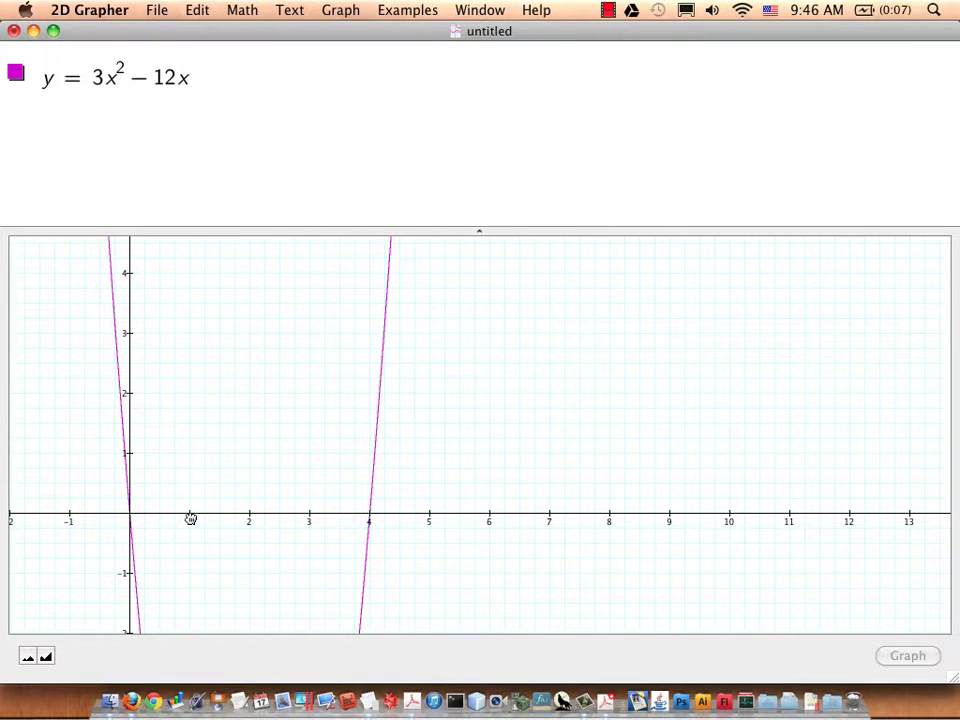
pyautogui.moveTo(189, 516); pyautogui.dragTo(201, 311)
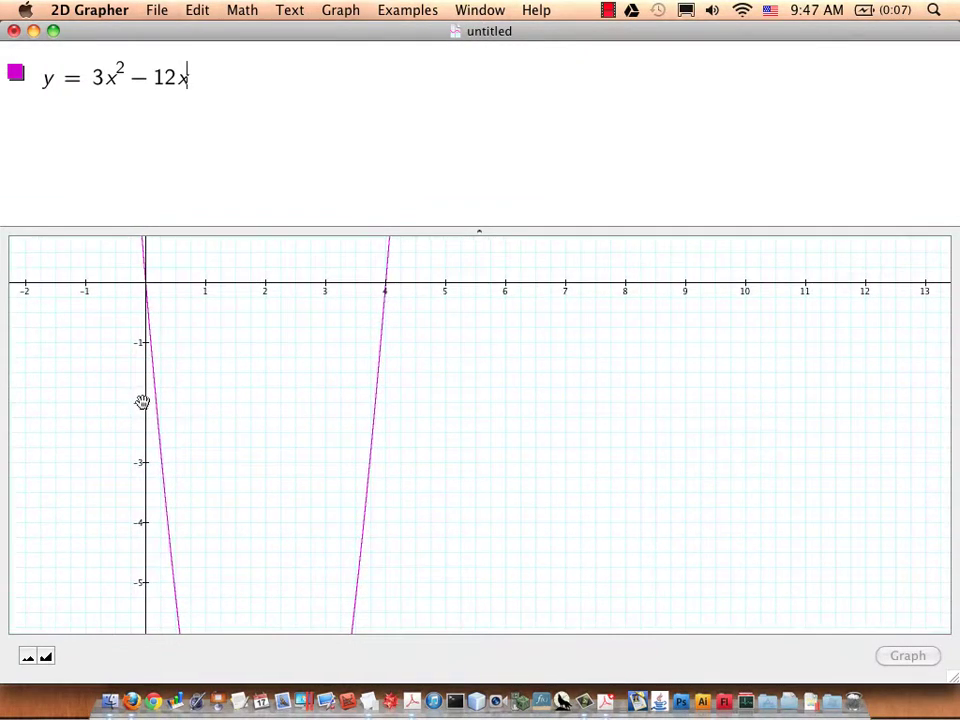
pyautogui.click(28, 657)
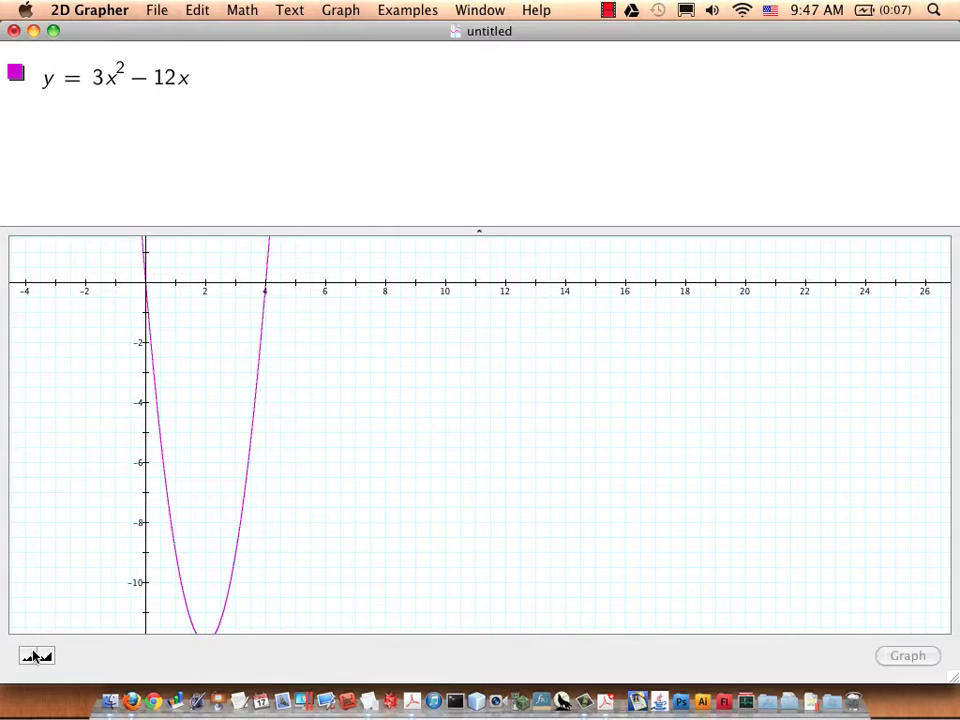
pyautogui.moveTo(135, 536); pyautogui.dragTo(135, 514)
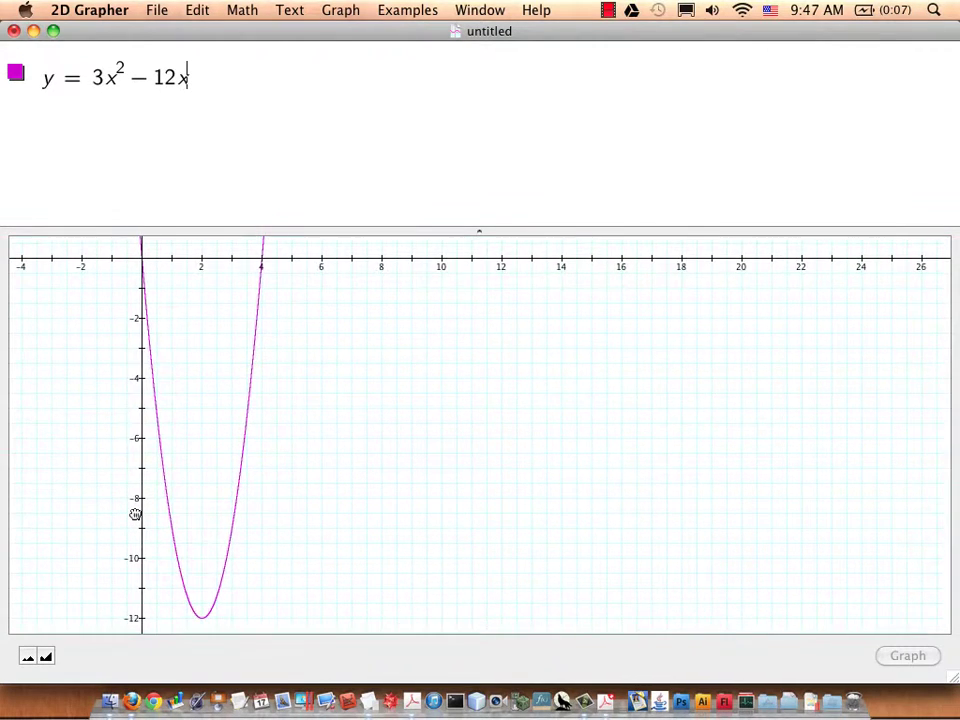